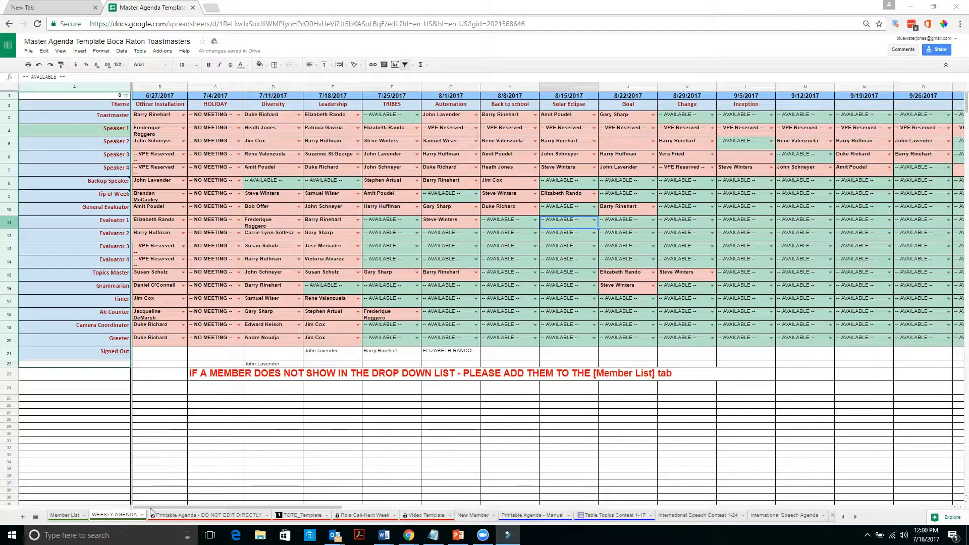
# Switch to the TOTE_Template sheet and select the template area A1:C21.
pyautogui.click(305, 515)
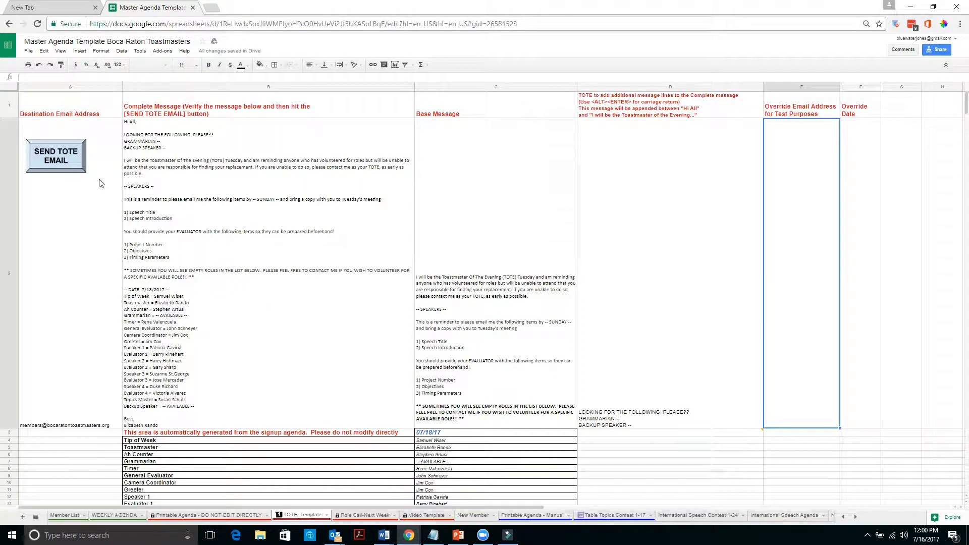
pyautogui.click(38, 109)
pyautogui.scroll(-2, 196, 226)
pyautogui.scroll(-2, 196, 226)
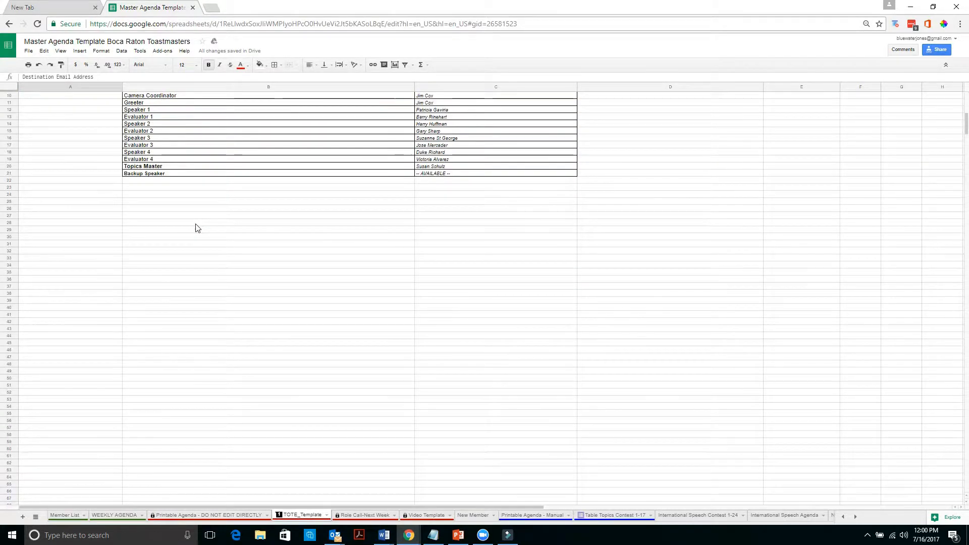
pyautogui.keyDown('shift'); pyautogui.click(465, 173); pyautogui.keyUp('shift')
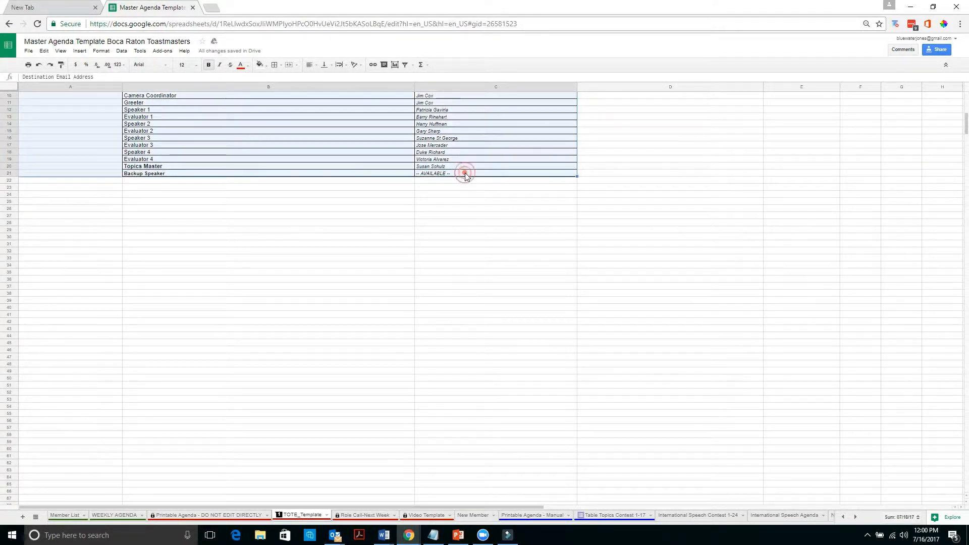
pyautogui.scroll(3, 472, 182)
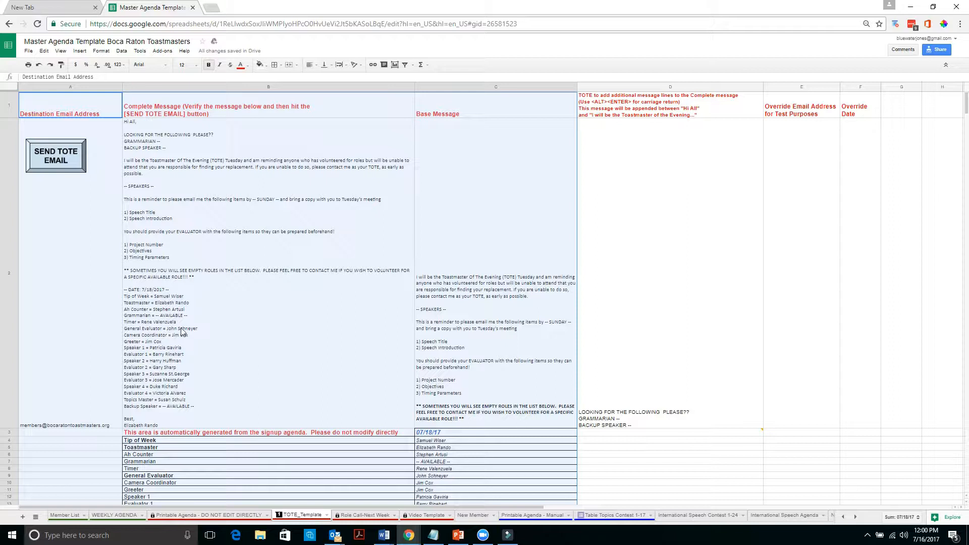
pyautogui.click(504, 172)
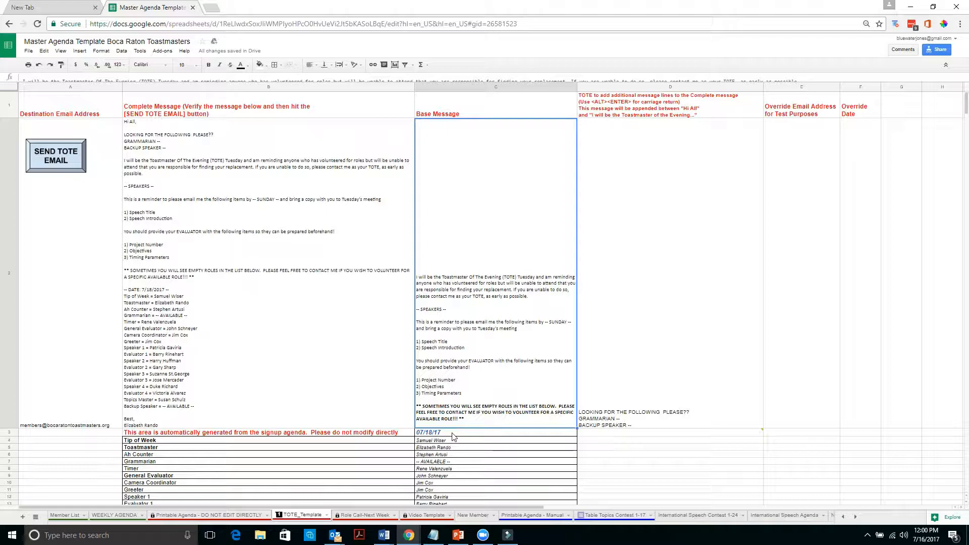
pyautogui.scroll(-3, 453, 436)
pyautogui.scroll(3, 456, 413)
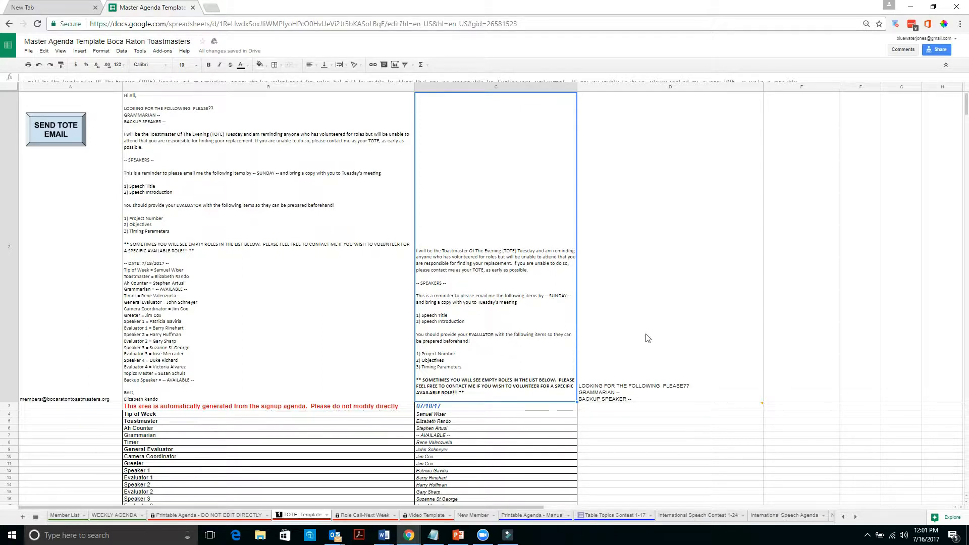
pyautogui.scroll(1, 645, 336)
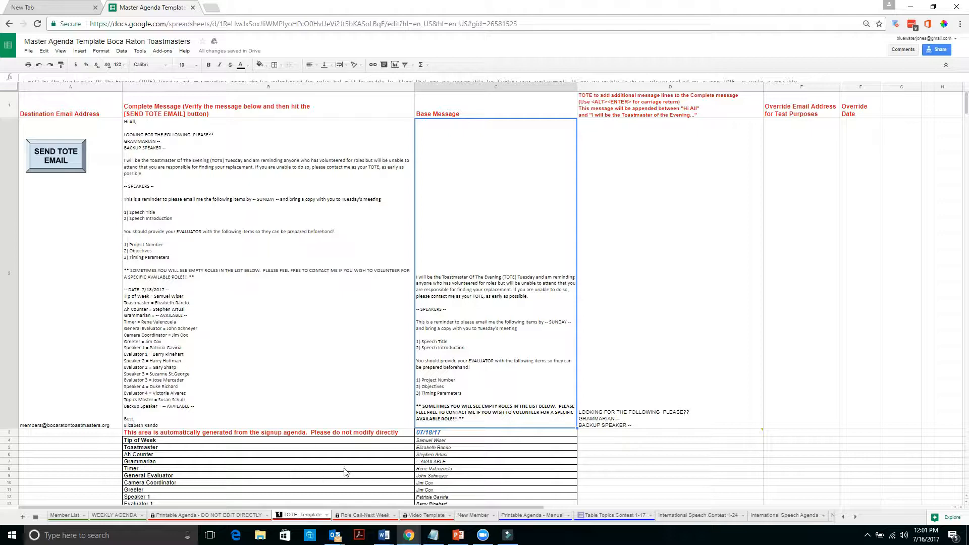
pyautogui.click(437, 462)
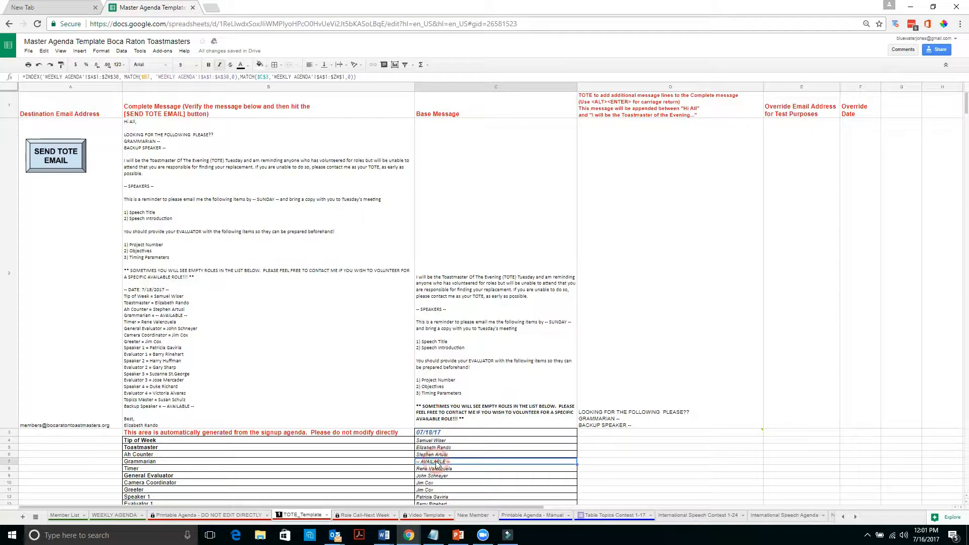
pyautogui.scroll(-1, 437, 464)
pyautogui.scroll(-1, 437, 466)
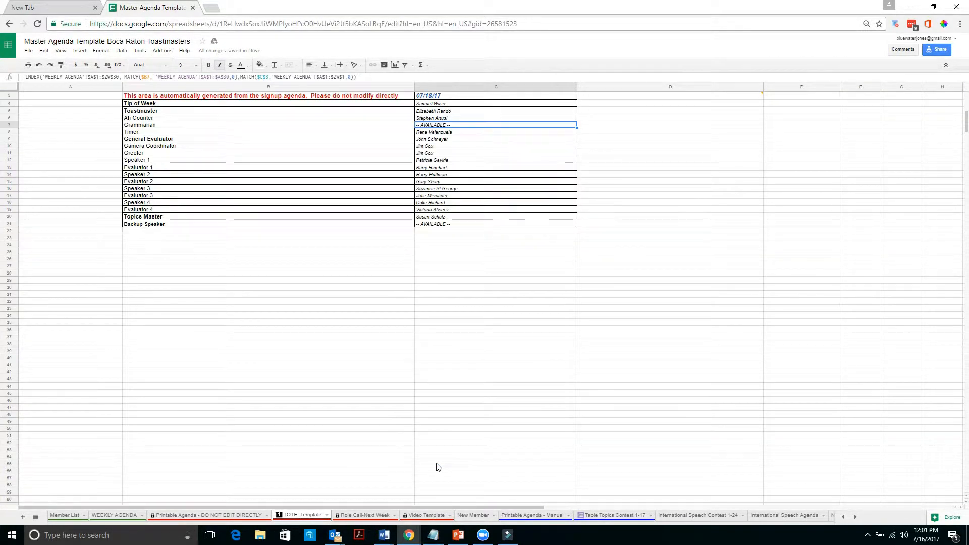
pyautogui.click(468, 225)
pyautogui.scroll(2, 468, 225)
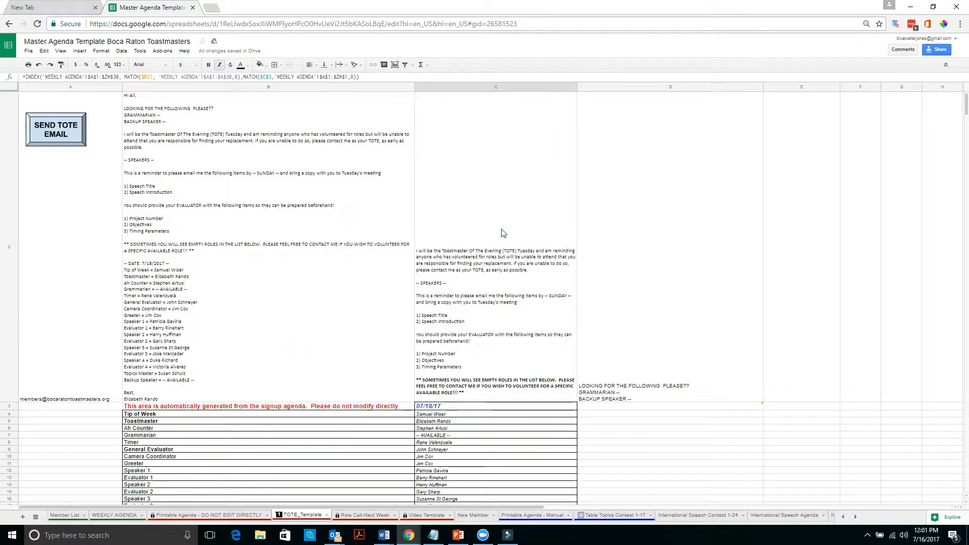
pyautogui.click(637, 413)
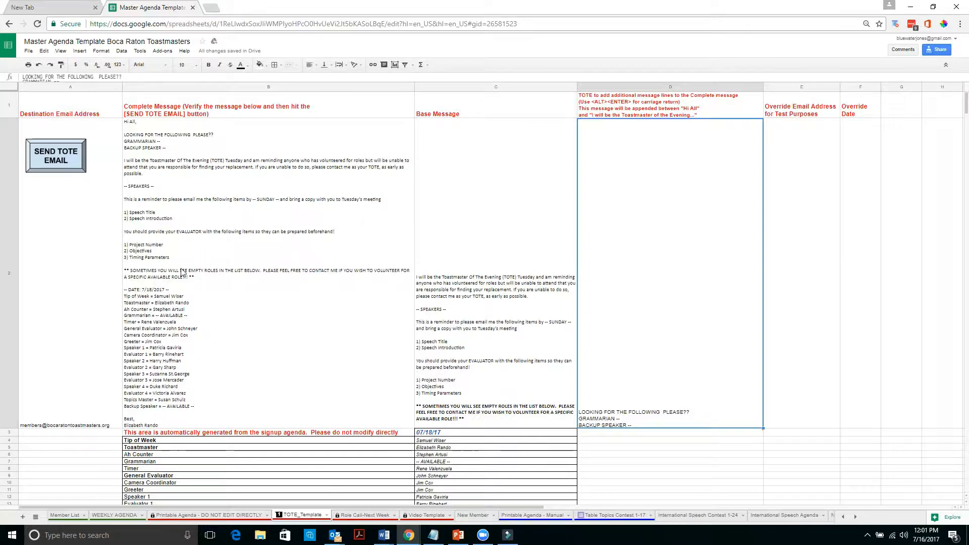
# Replace all three additional message lines in D2 with 'test'.
pyautogui.doubleClick(647, 421)
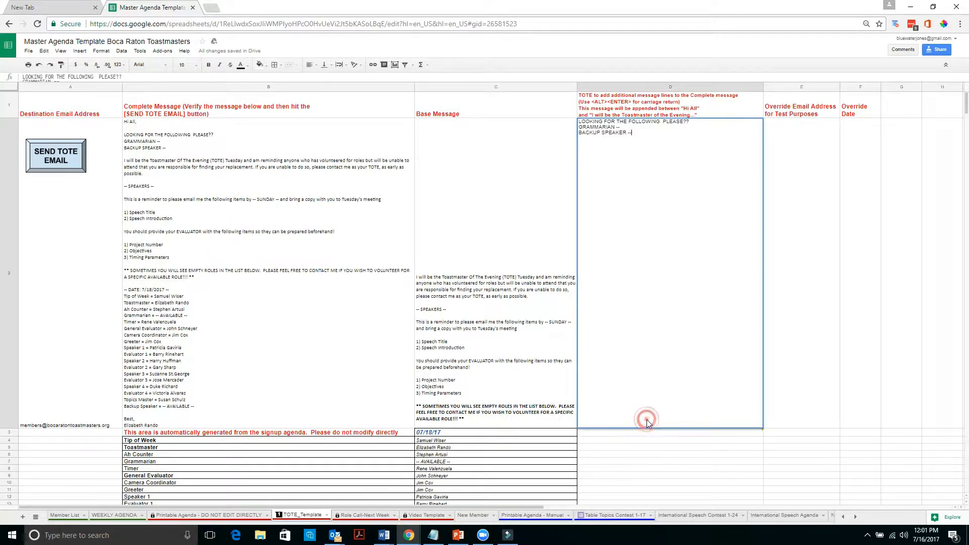
pyautogui.moveTo(664, 127); pyautogui.dragTo(439, 158)
pyautogui.moveTo(671, 132); pyautogui.dragTo(472, 112)
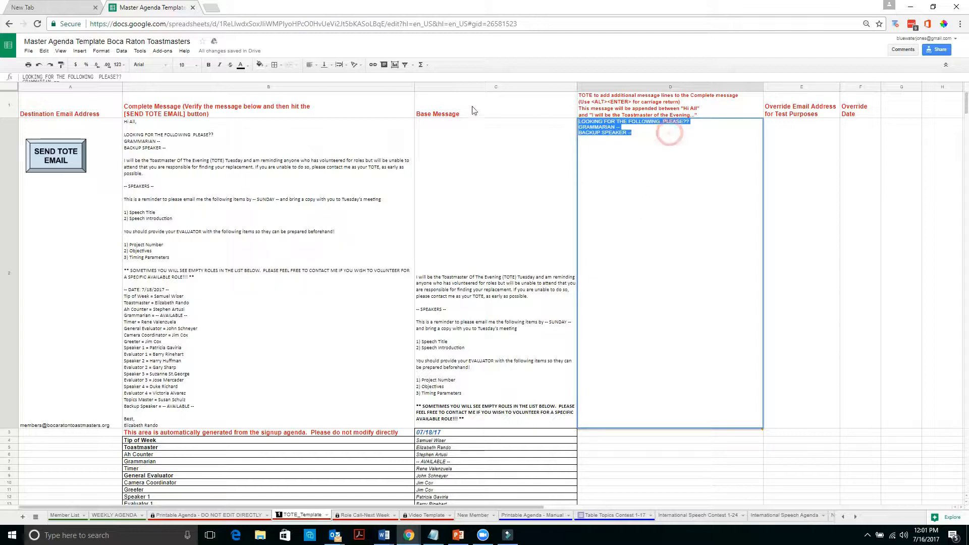
pyautogui.write('test')
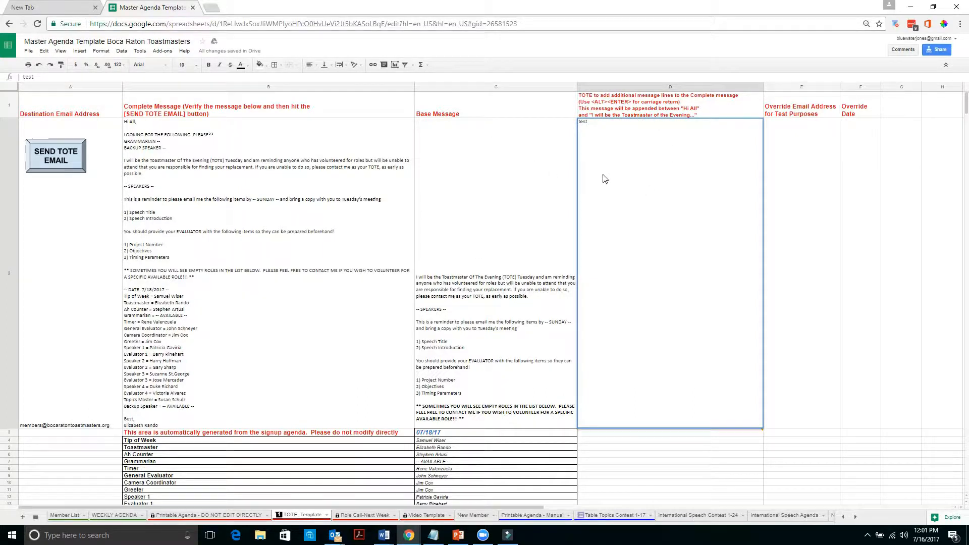
pyautogui.press('Return')
# Delete the stray 'test' entry in D3 and check the Complete Message formula.
pyautogui.write('test')
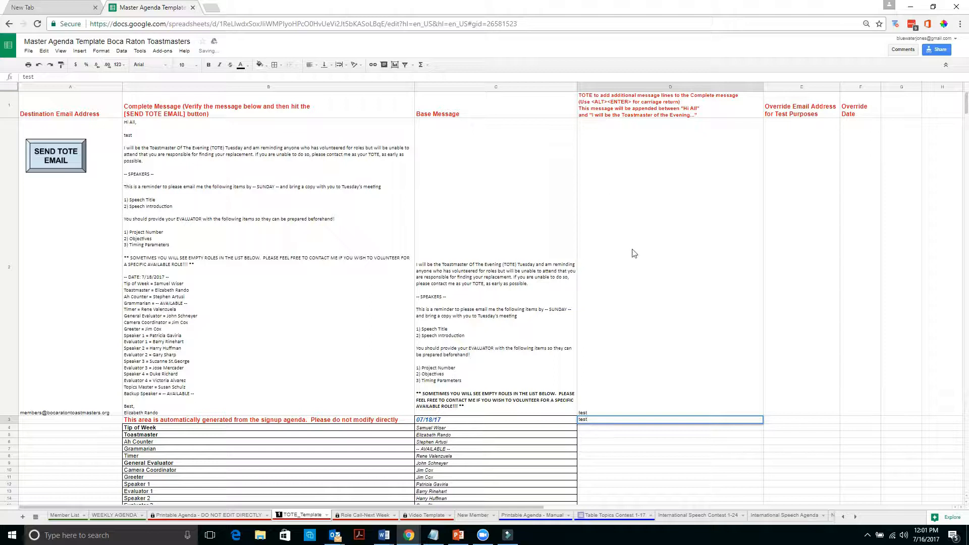
pyautogui.click(621, 399)
pyautogui.click(610, 420)
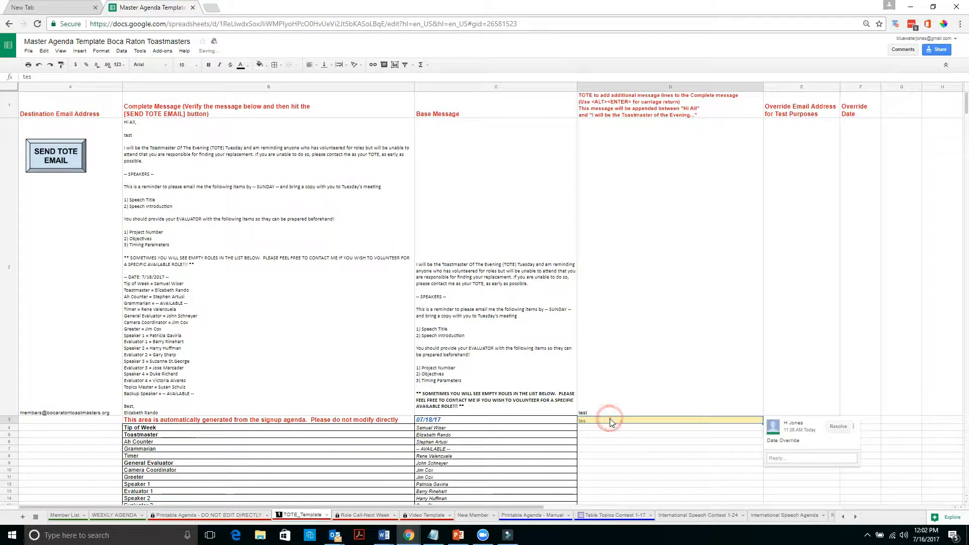
pyautogui.press('Delete')
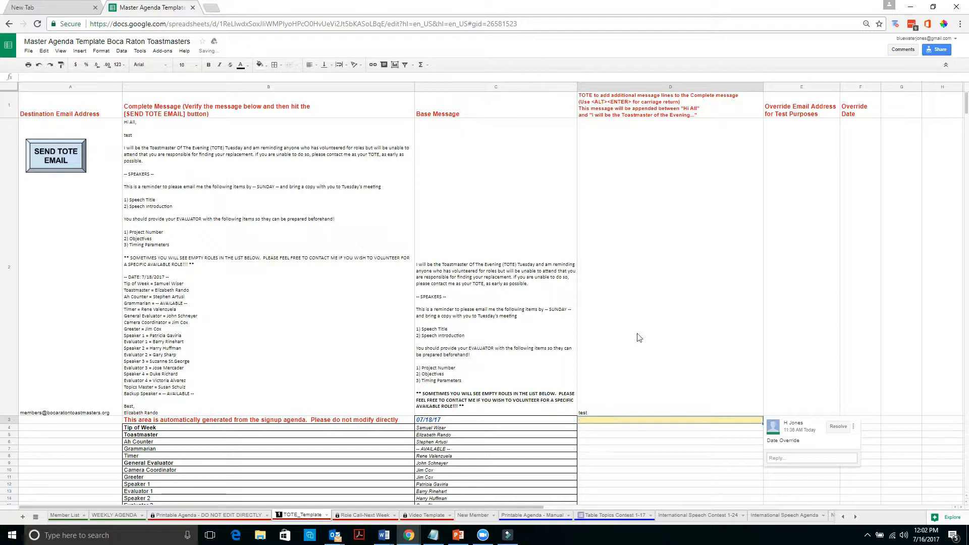
pyautogui.click(143, 141)
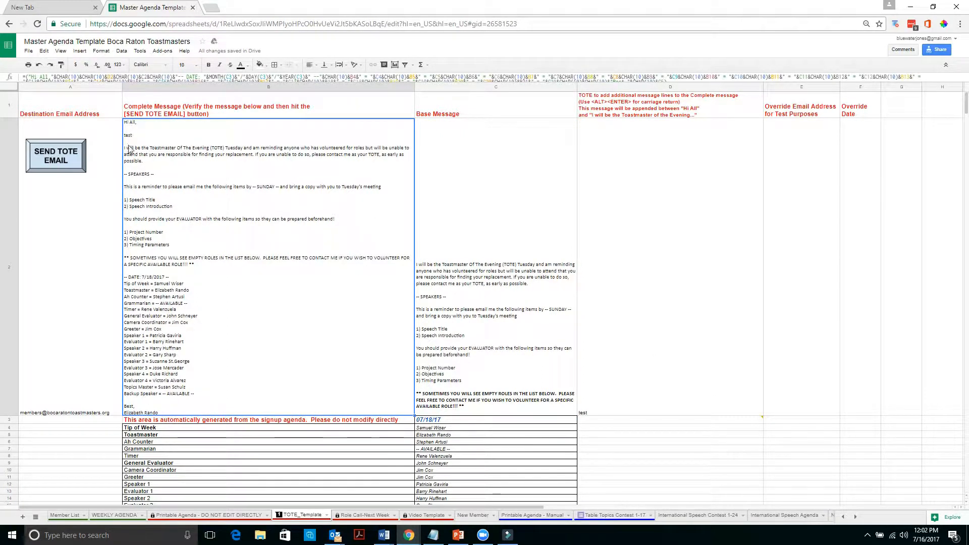
pyautogui.click(603, 413)
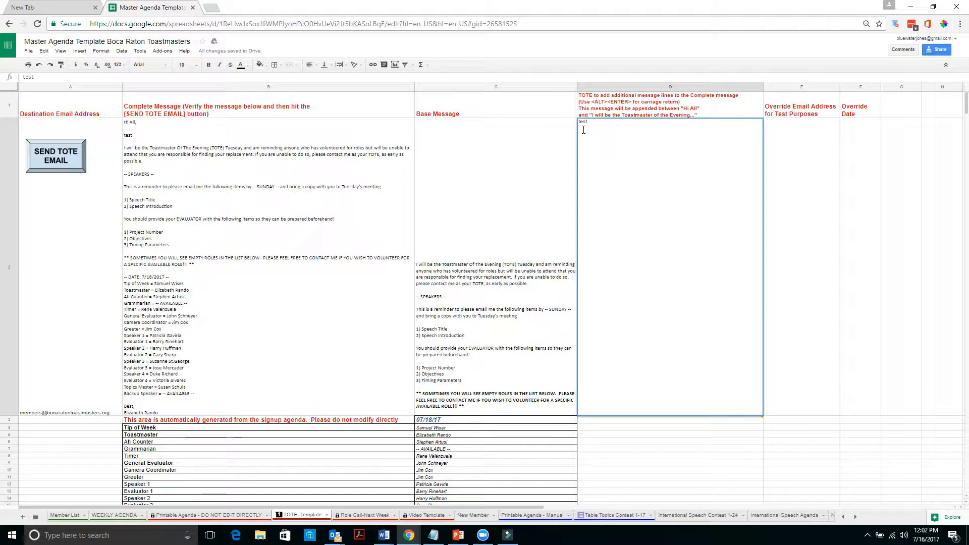
# Add the lines 'this my next line1' and 'this my 3rd line' below 'test' in D2.
pyautogui.write('this')
pyautogui.write(' my ne')
pyautogui.write('this ')
pyautogui.write('my 3rd line')
pyautogui.press('Return')
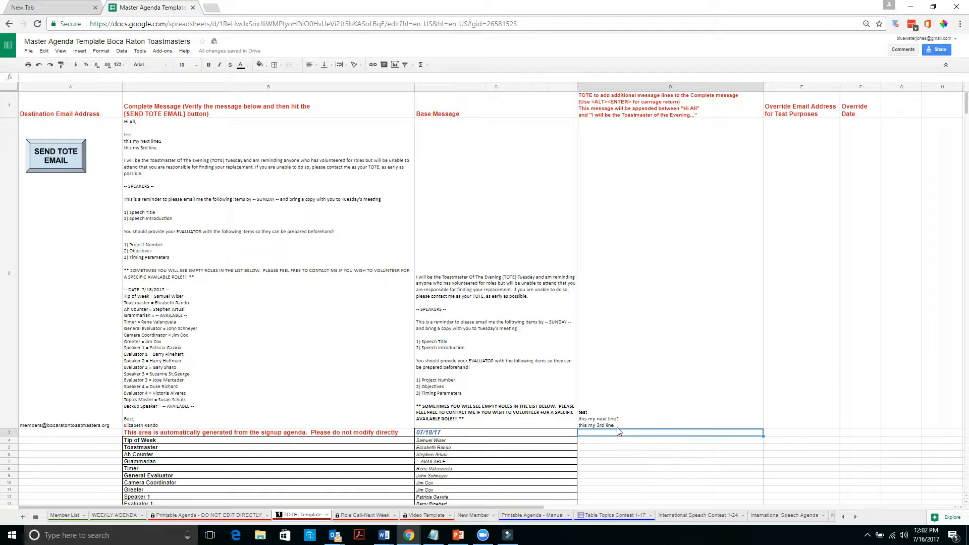
pyautogui.click(772, 422)
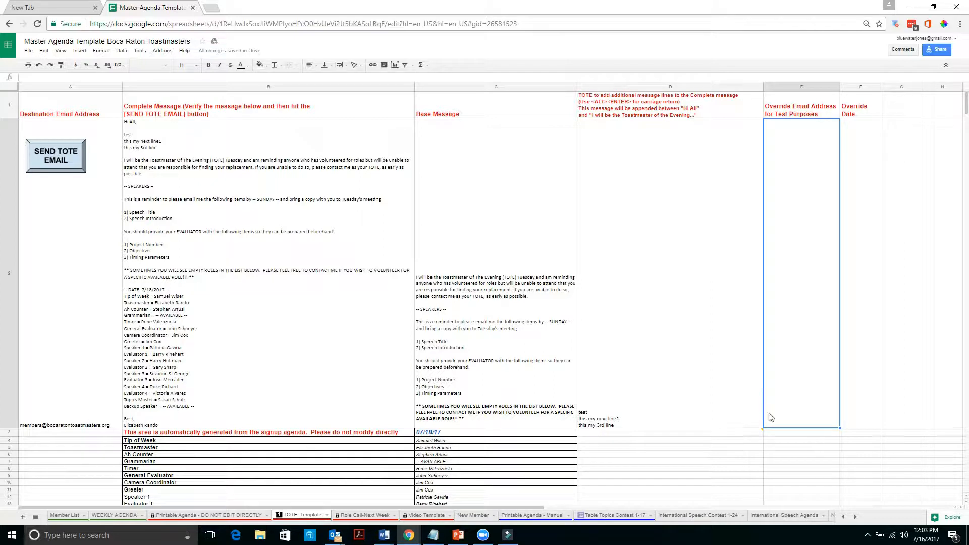
# Enter a test recipient e-mail address as the override address in E2.
pyautogui.doubleClick(788, 422)
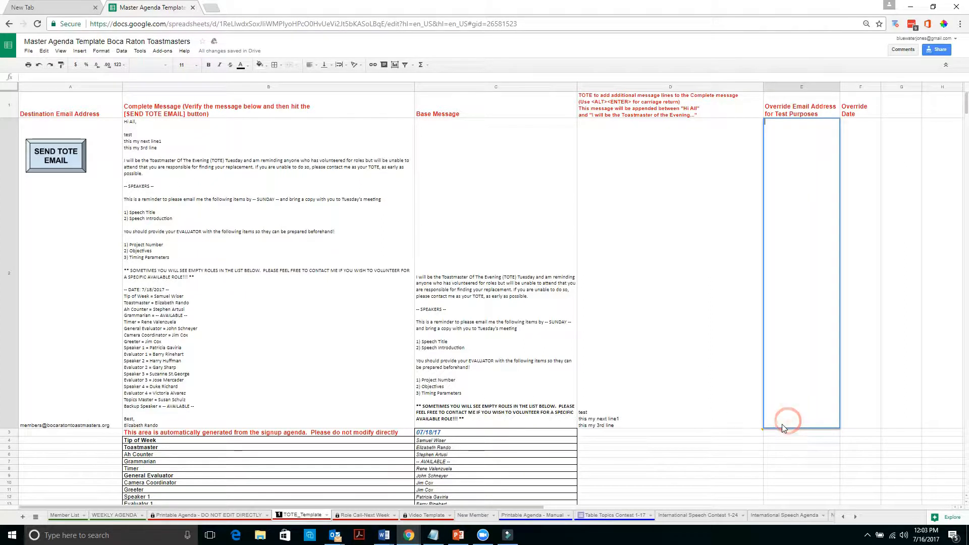
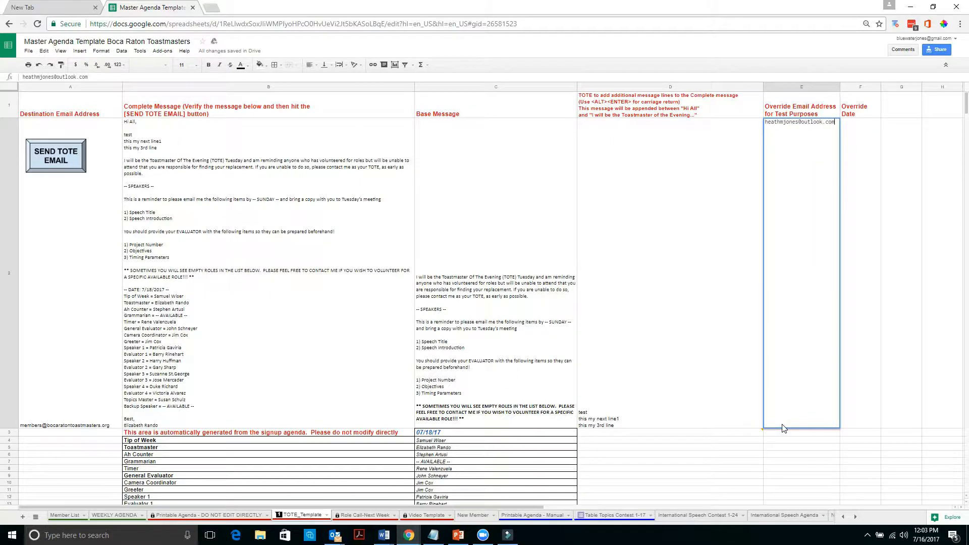
pyautogui.press('Return')
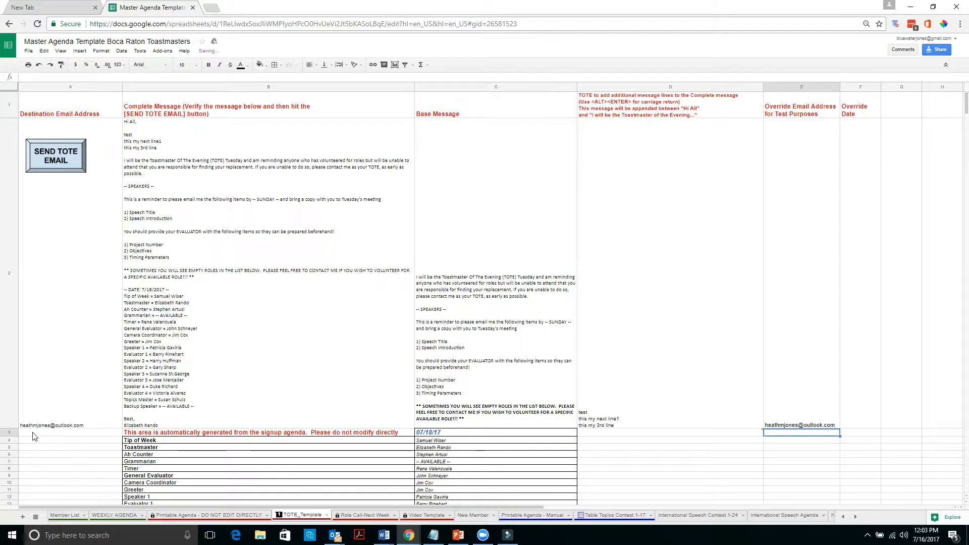
# Send the TOTE reminder email and check the meeting date formula in C3.
pyautogui.click(56, 159)
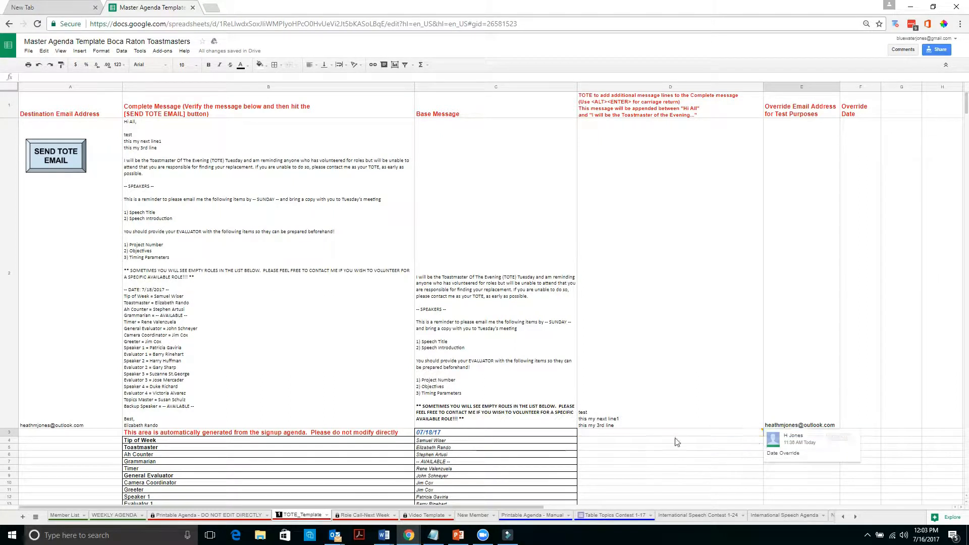
pyautogui.click(460, 436)
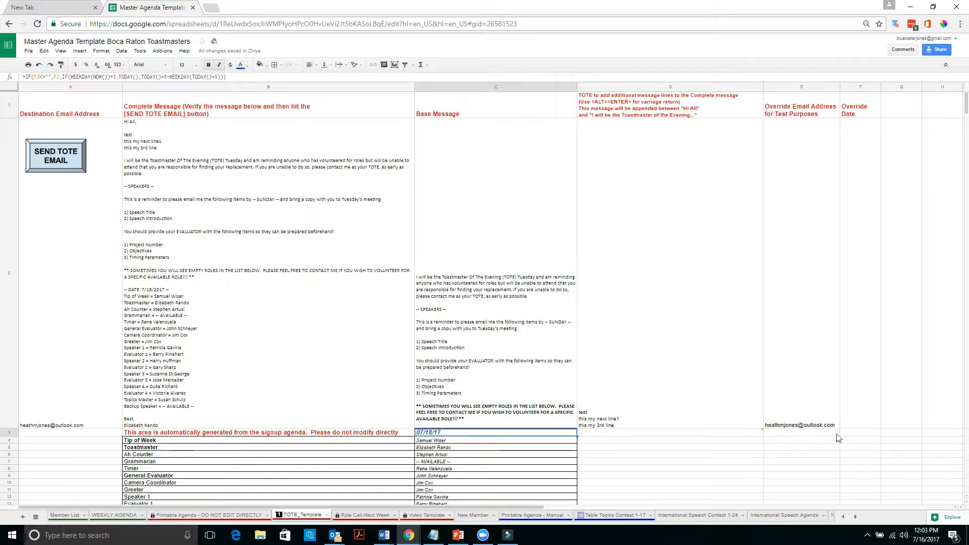
pyautogui.click(864, 424)
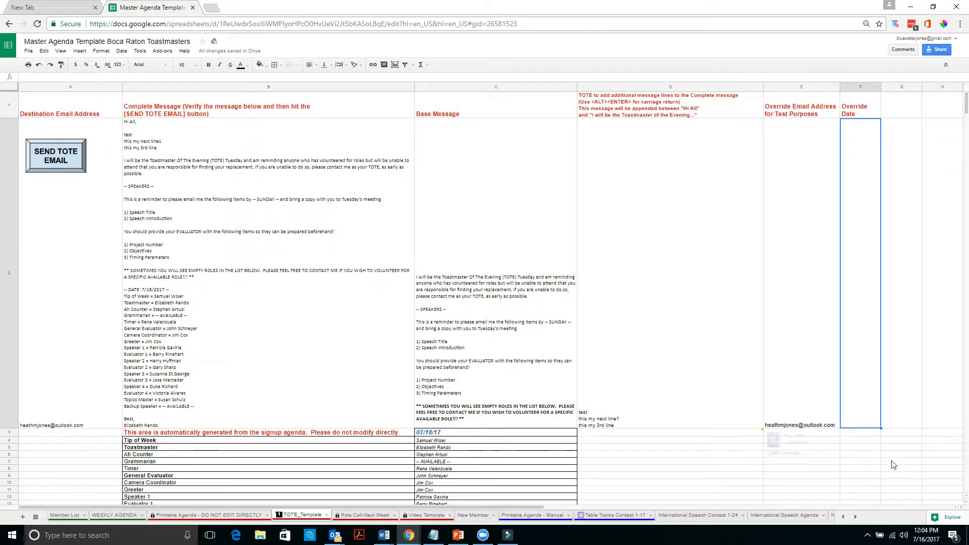
# Set the Override Date in F2 to 07/25/17 and review the regenerated role list.
pyautogui.doubleClick(858, 421)
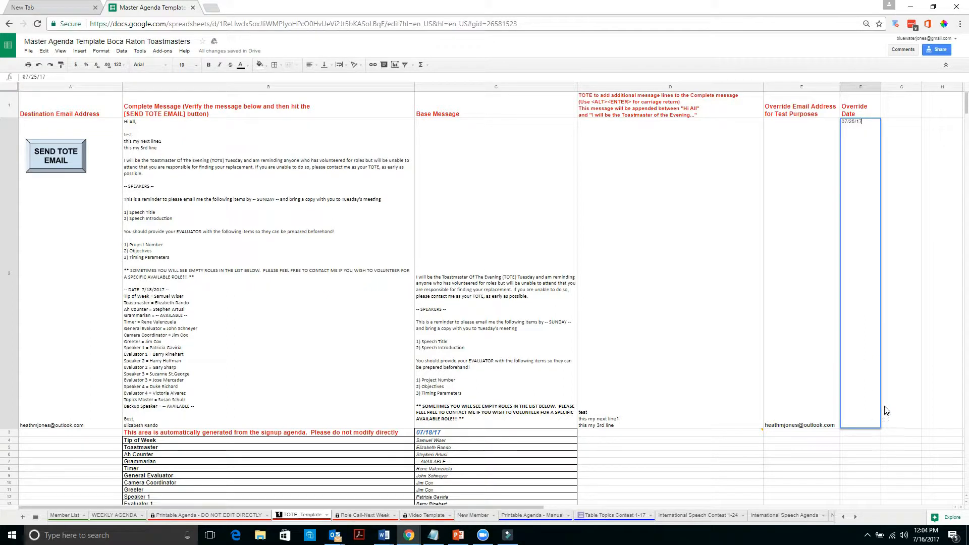
pyautogui.press('Return')
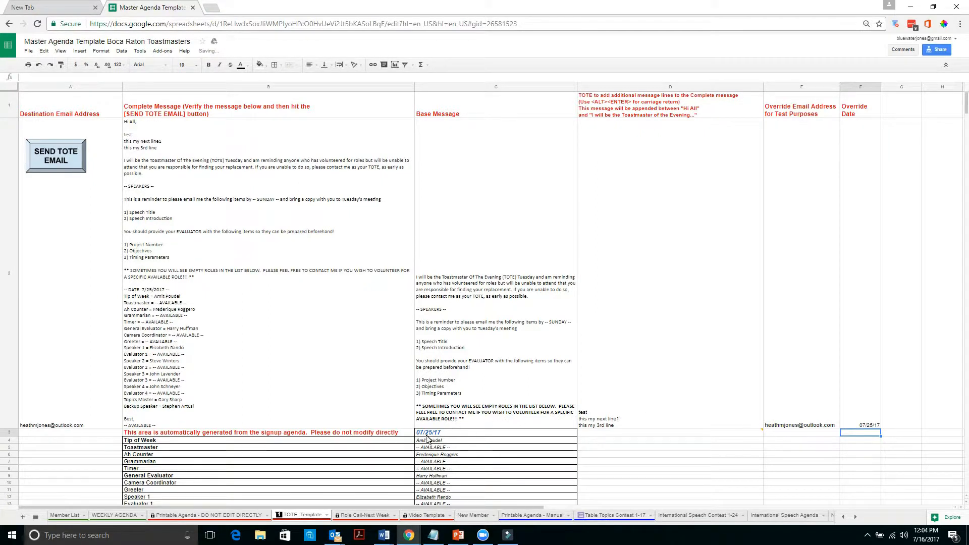
pyautogui.scroll(-2, 437, 435)
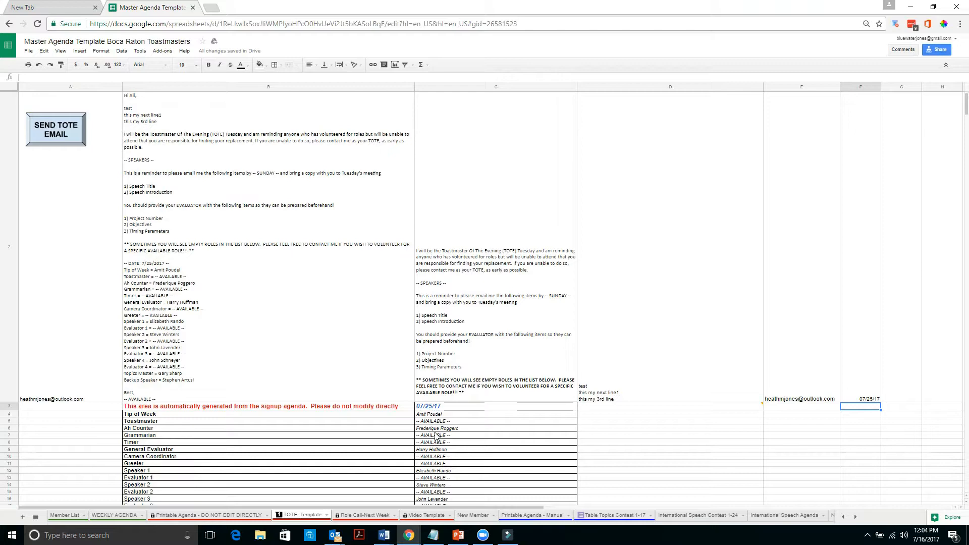
pyautogui.scroll(1, 439, 427)
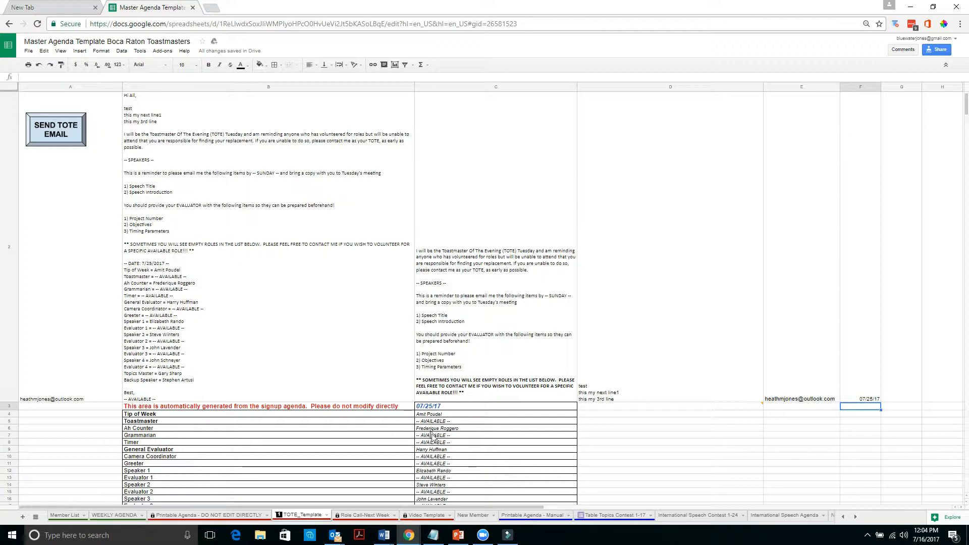
# Clear the Override Date in F2 and the test override e-mail in E2.
pyautogui.click(864, 391)
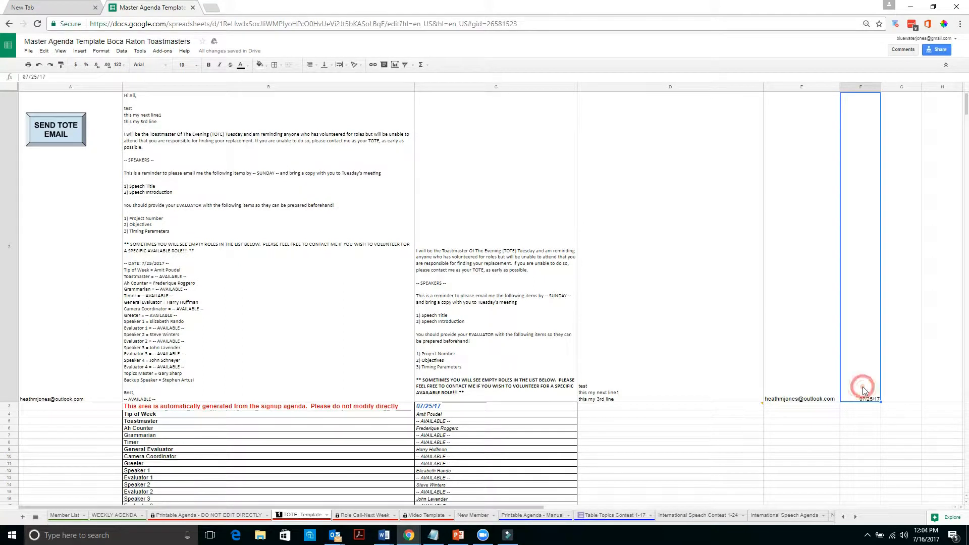
pyautogui.press('Delete')
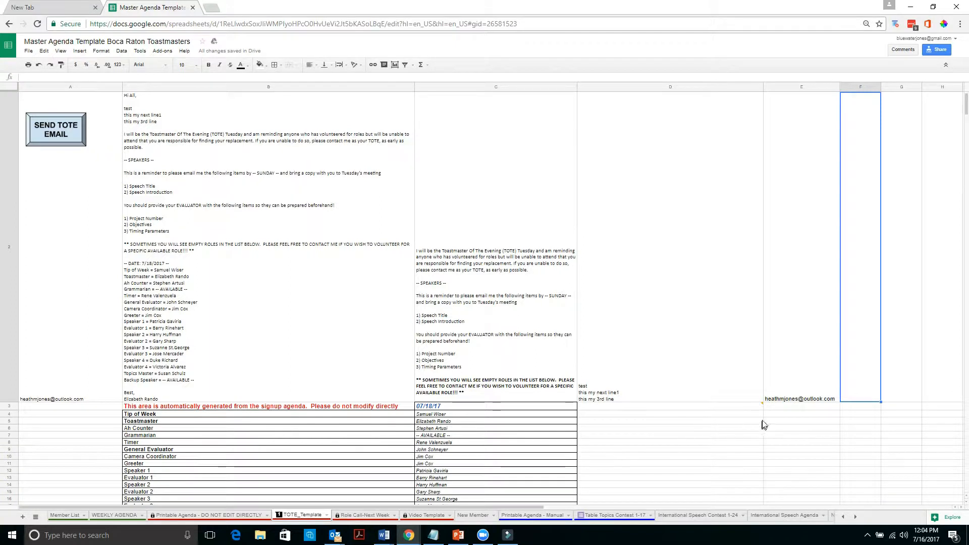
pyautogui.click(794, 400)
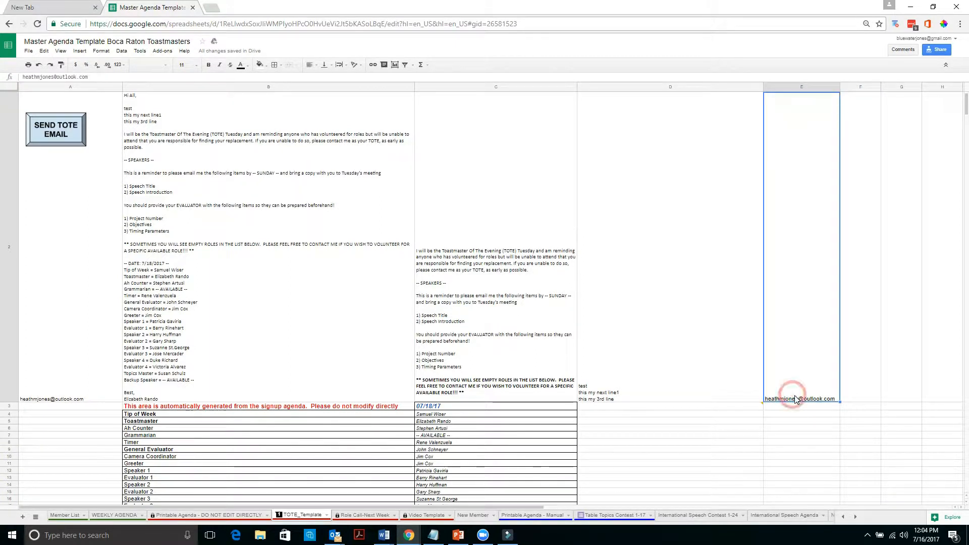
pyautogui.press('Delete')
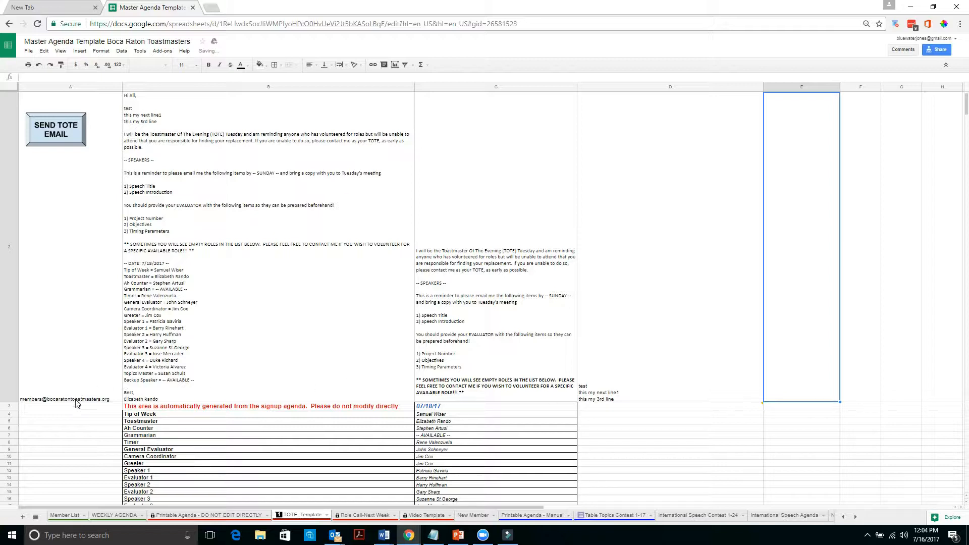
# Rewrite D2 as 'NEED THE FOLLOWING PLEASE ---', 'GRAMMARIAN??', 'BACKUP SPEAKER??' on separate lines.
pyautogui.click(639, 400)
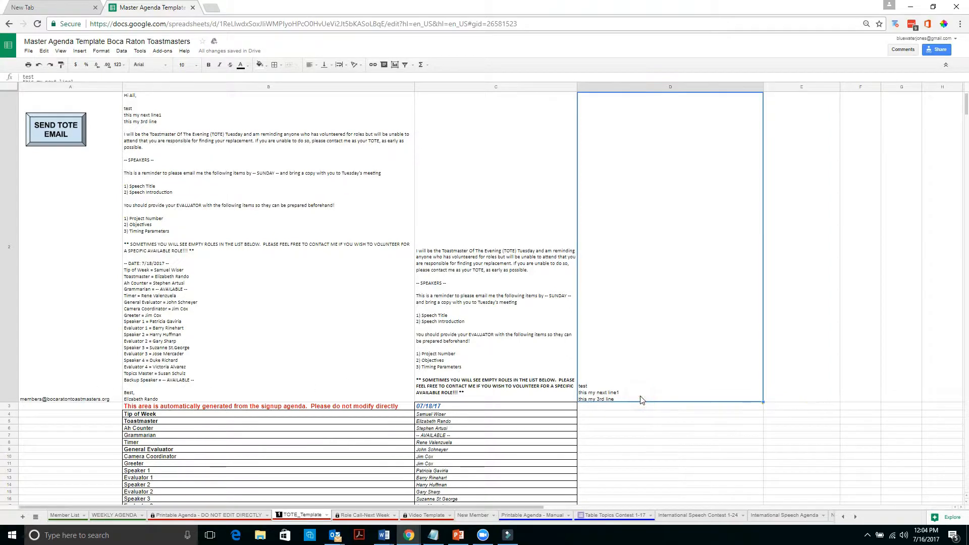
pyautogui.click(641, 399)
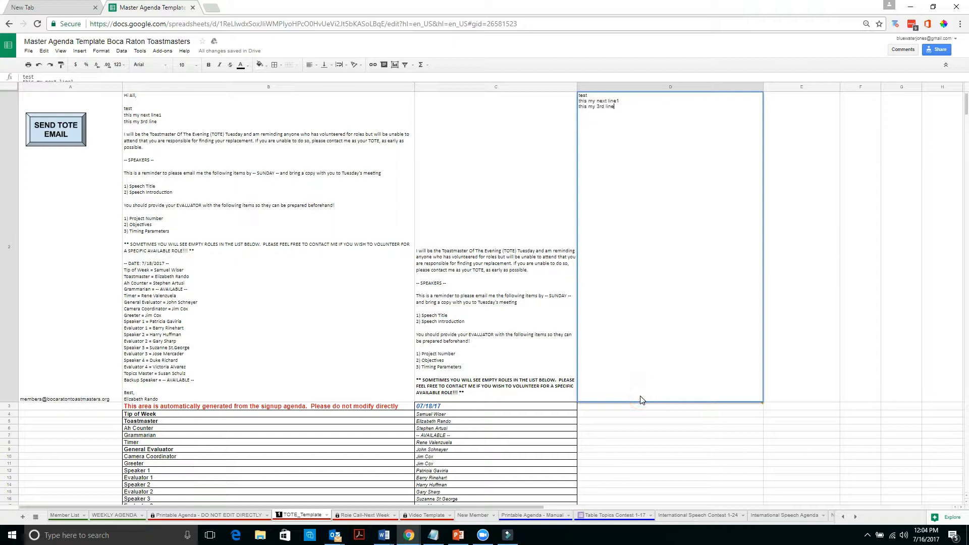
pyautogui.moveTo(624, 105); pyautogui.dragTo(579, 95)
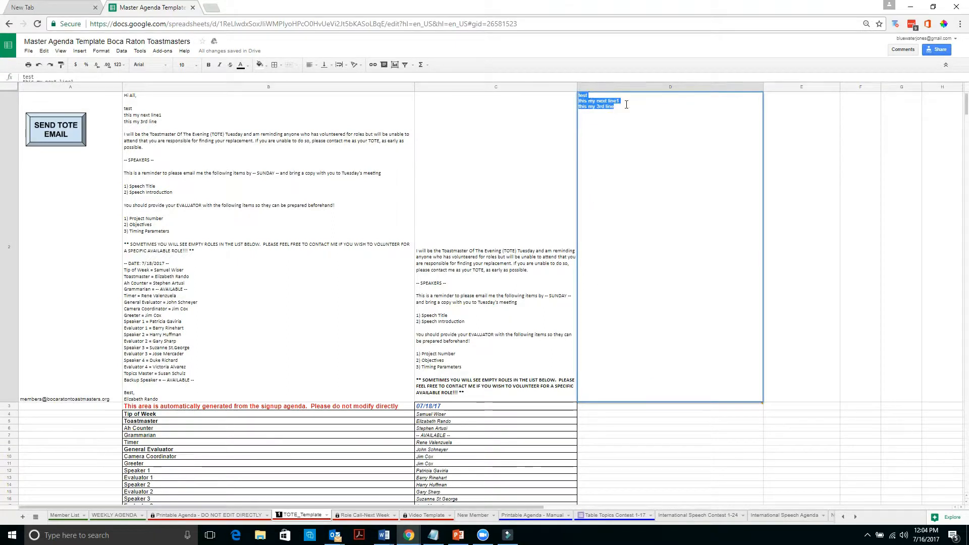
pyautogui.write('NE')
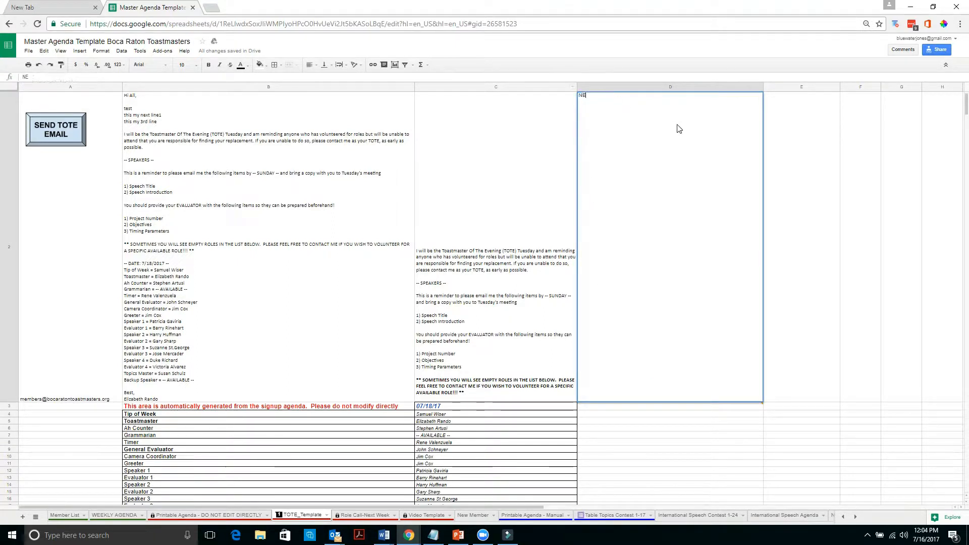
pyautogui.write('ED THE FO')
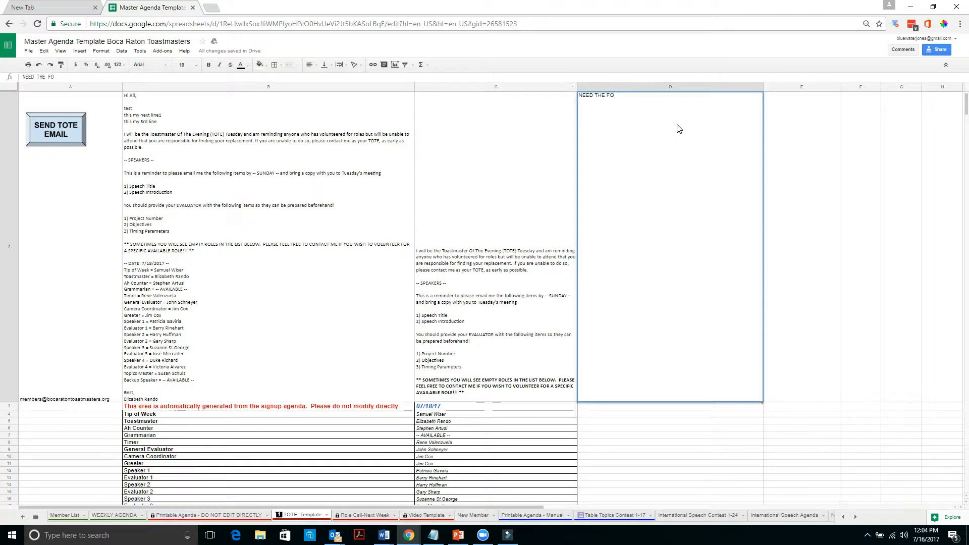
pyautogui.write('LLOWING PLEASE ---')
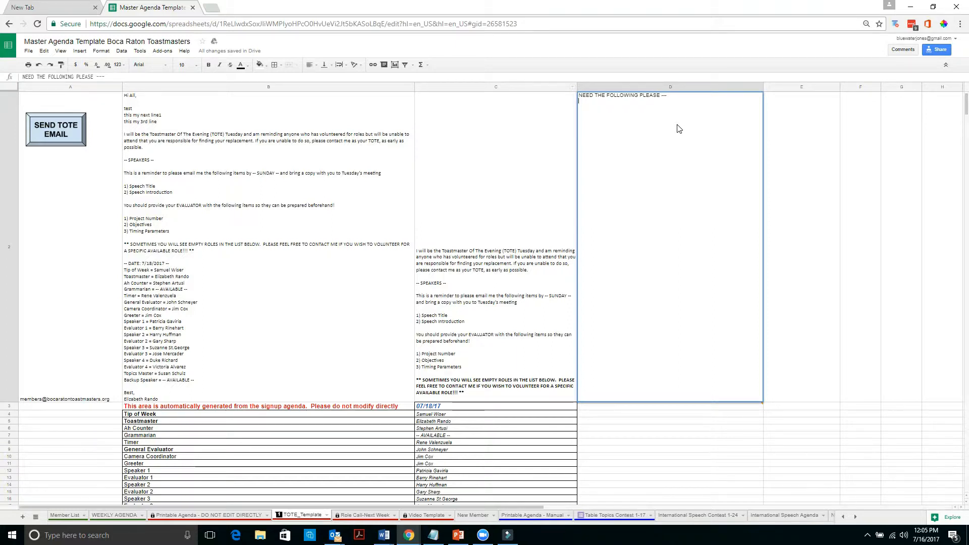
pyautogui.hotkey('alt', 'Return')
pyautogui.write('Gra')
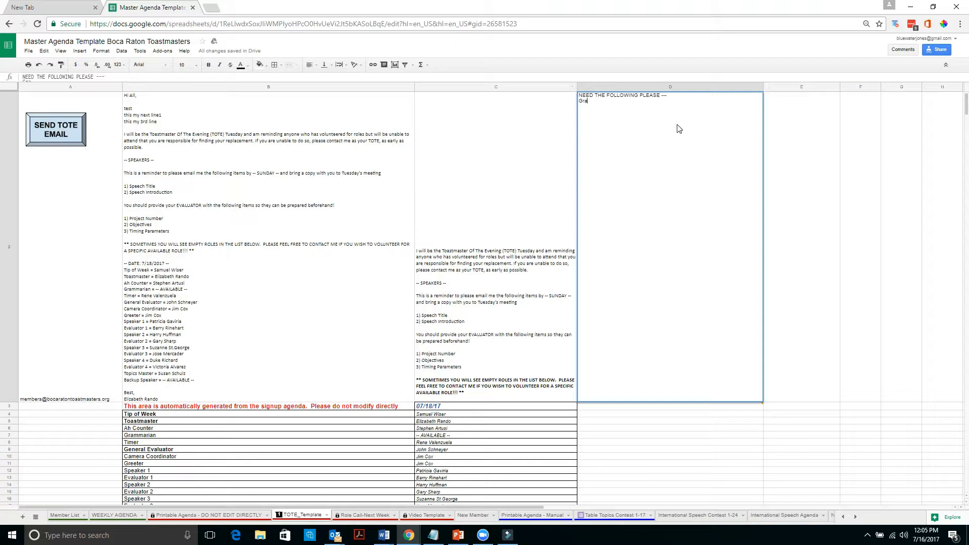
pyautogui.press('BackSpace')
pyautogui.write('RAMMARIAN??')
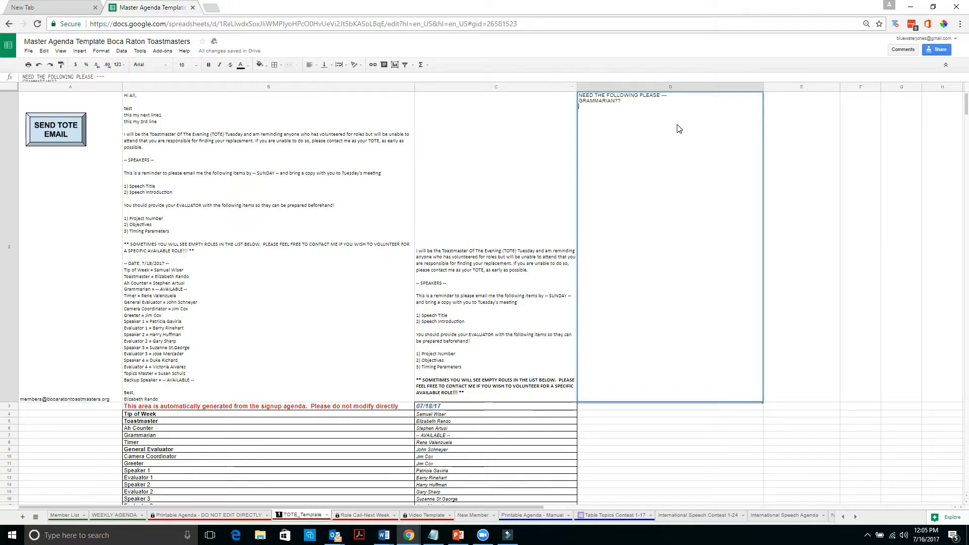
pyautogui.write('BACKUP SPEAKER')
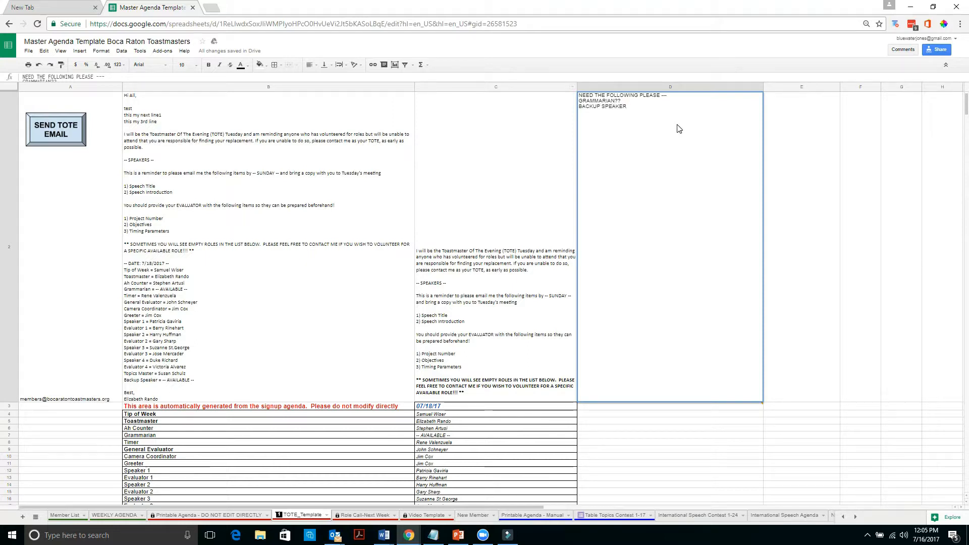
pyautogui.press('alt')
pyautogui.press('Return')
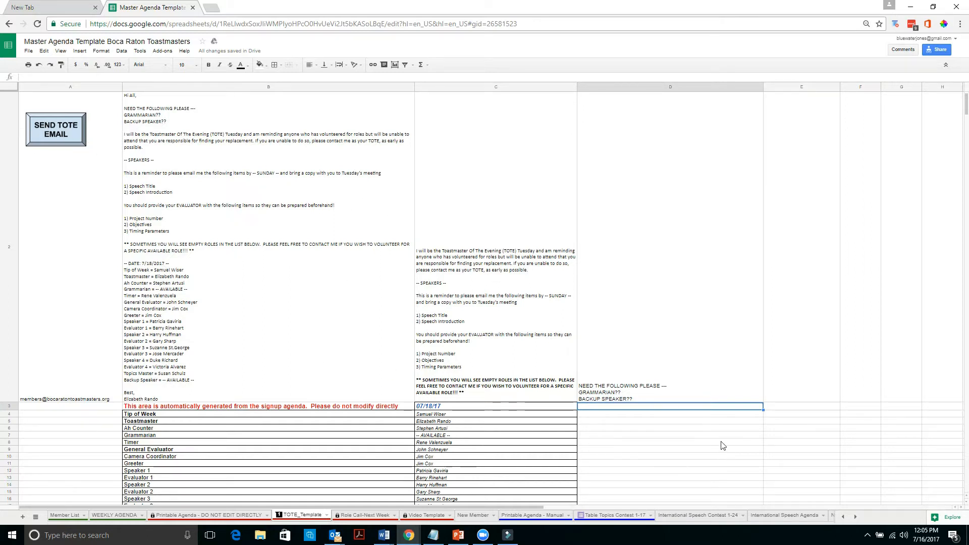
pyautogui.click(696, 393)
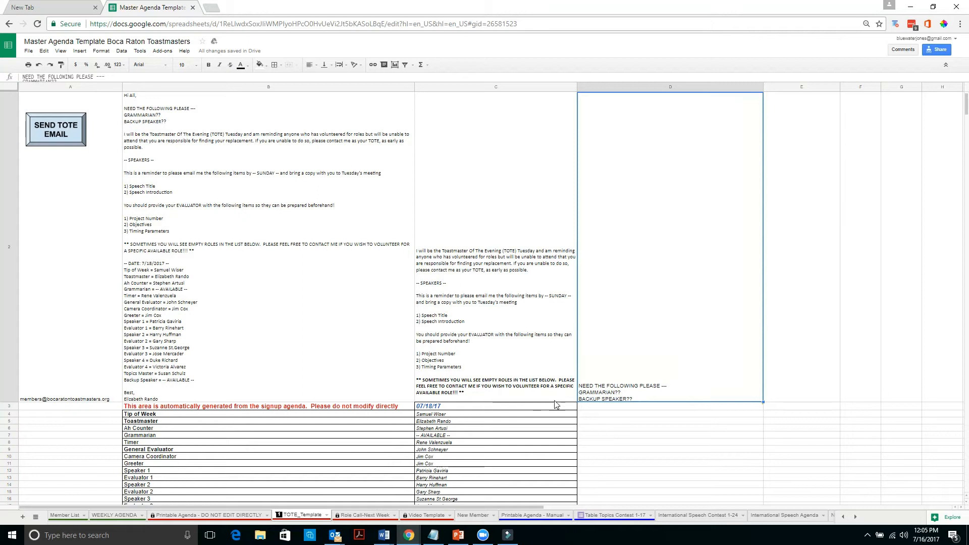